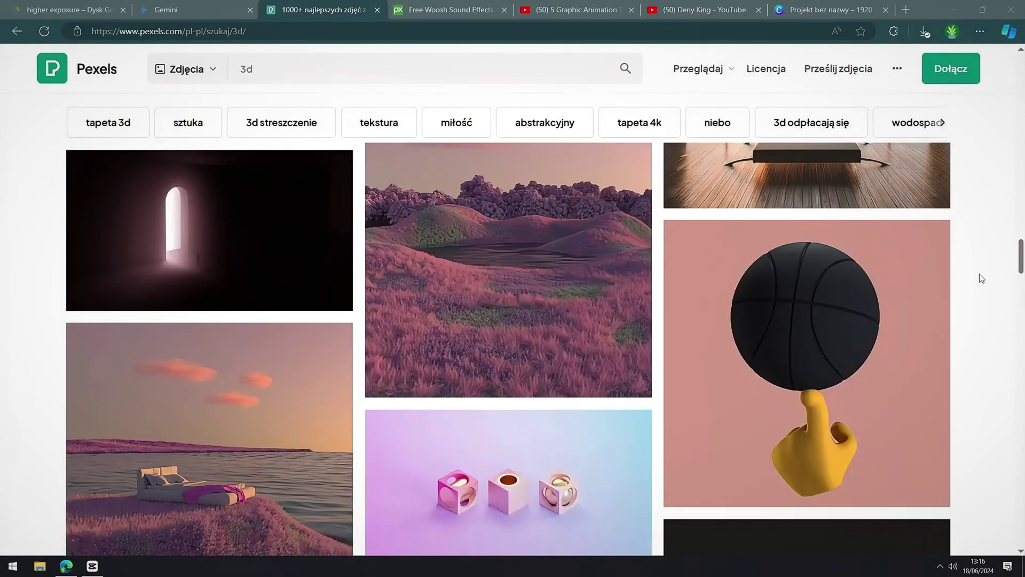
scroll(982, 278, "down", 10)
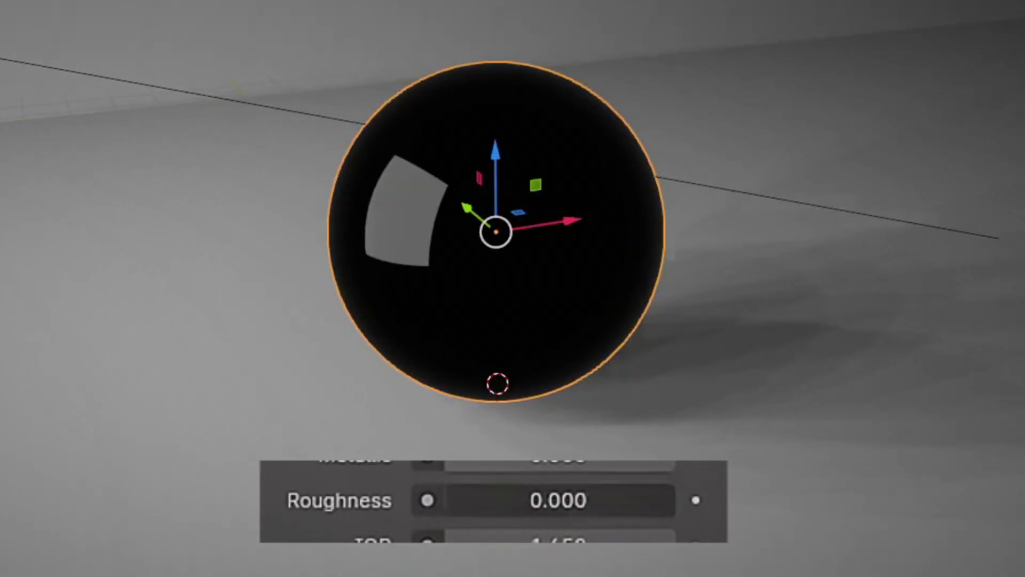
- Raise the black sphere material's Roughness from 0.000 to 0.142
left_click_drag(558, 500, 640, 501)
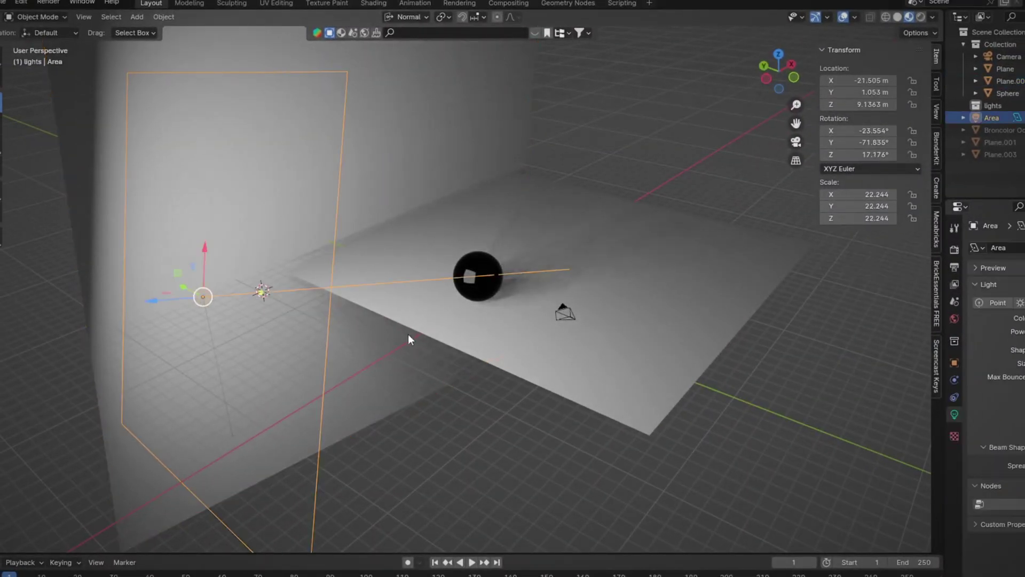
- Enlarge the Area light from scale 22.244 to 57.143, then begin rescaling it again
key("s")
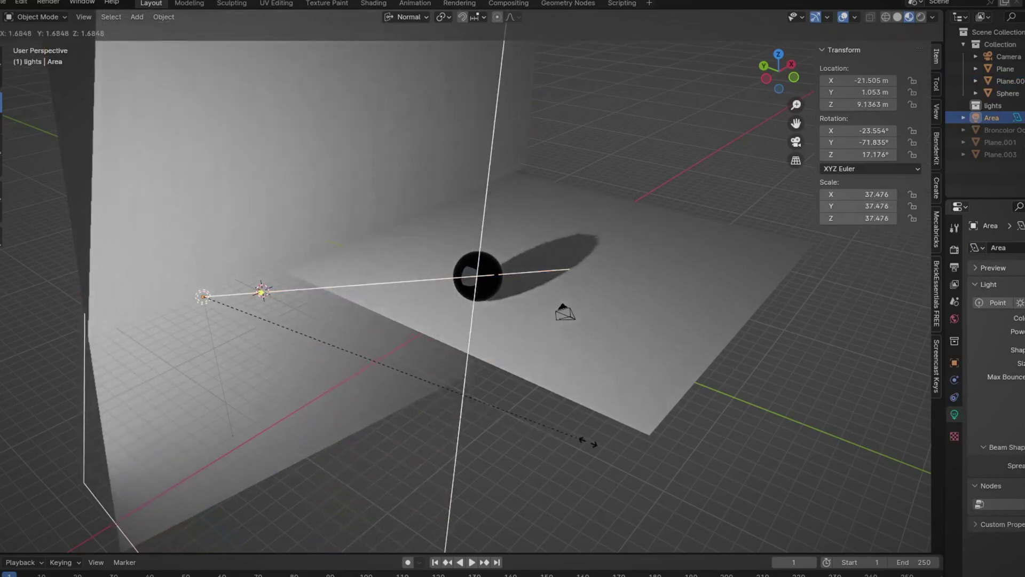
left_click(792, 486)
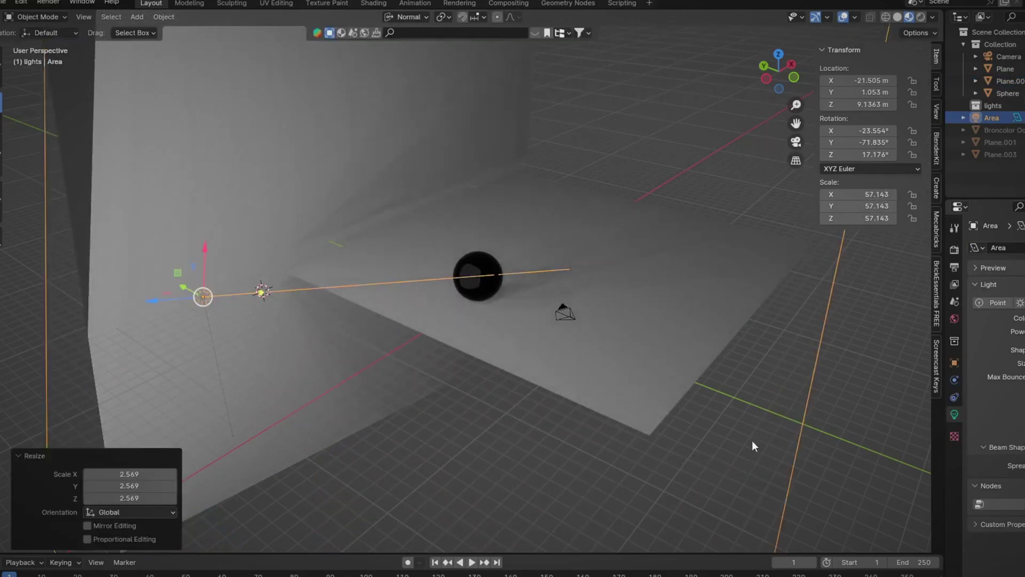
middle_click_drag(744, 440, 715, 432)
scroll(713, 427, "up", 4)
key("s")
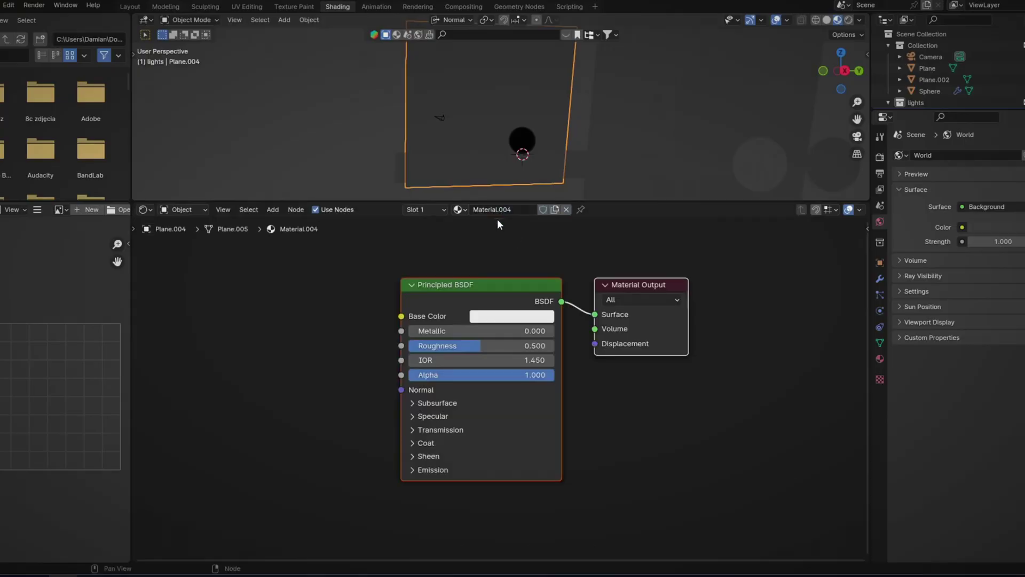
- Replace the plane's default shader with an Emission node wired to the Surface output
key("a")
key("x")
key("shift+a")
type("emis")
left_click(528, 314)
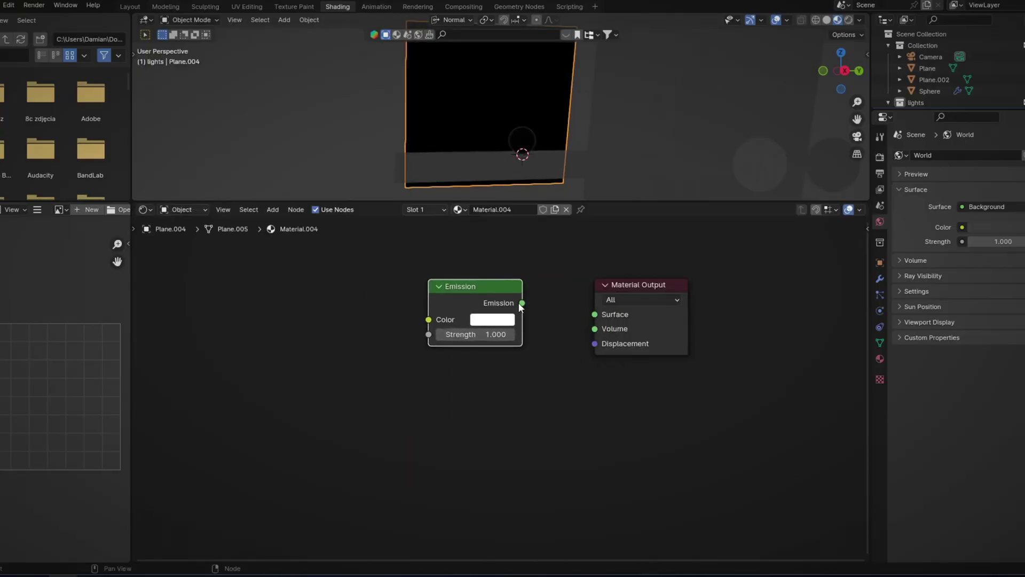
left_click_drag(522, 303, 595, 314)
- Add an Image Texture node loaded with the squere gradinet.psd gradient image
middle_click_drag(597, 145, 645, 160)
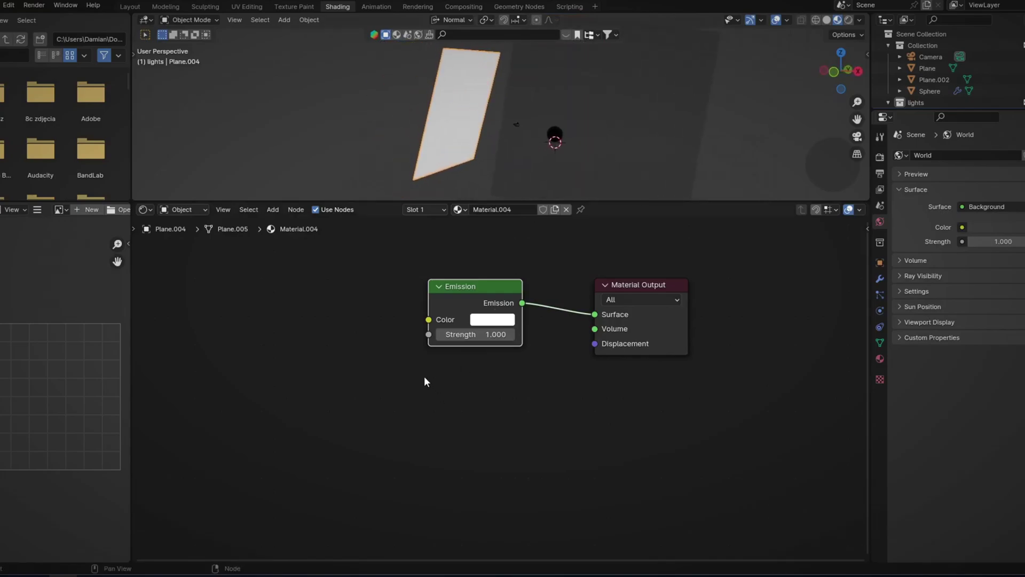
type("im")
key("Return")
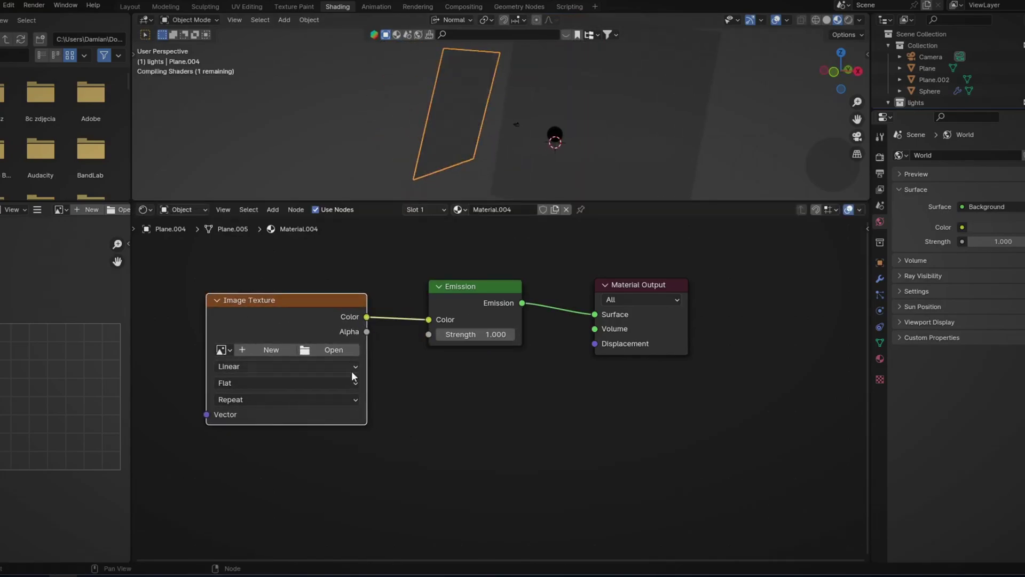
left_click(333, 349)
double_click(559, 195)
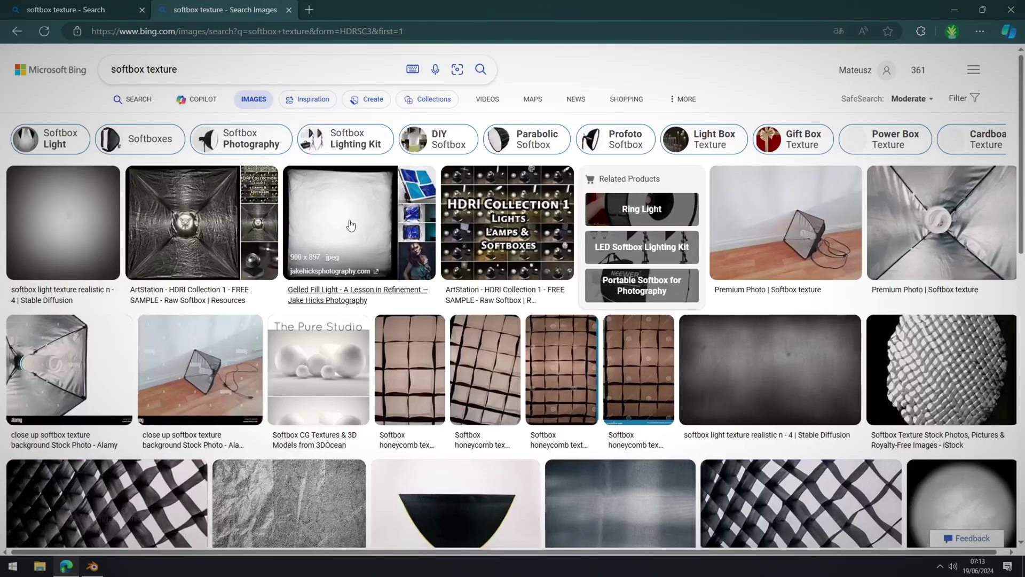
- Open two softbox reference images in new browser tabs, then select the Area light
middle_click(217, 243)
middle_click(216, 243)
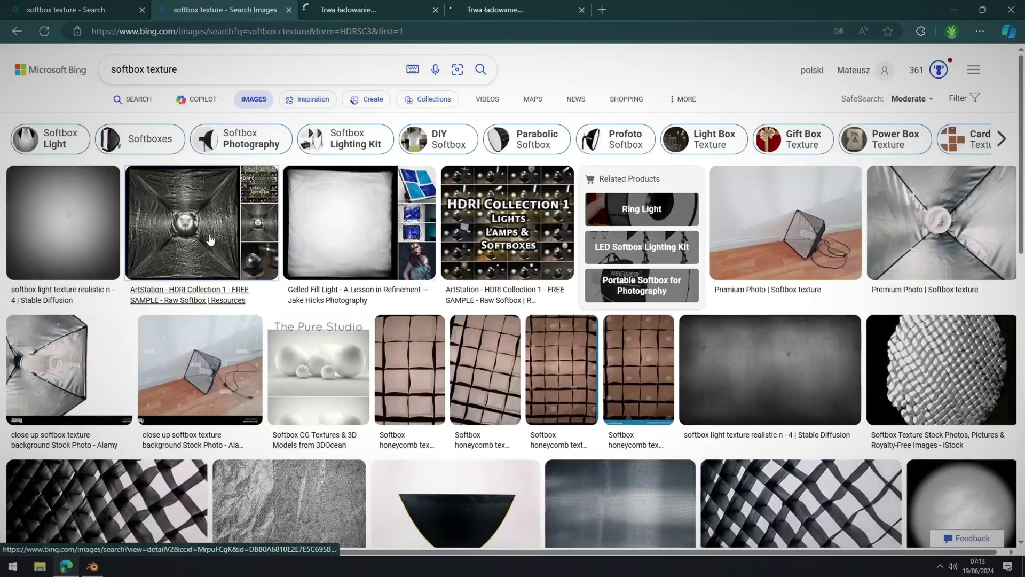
left_click(389, 5)
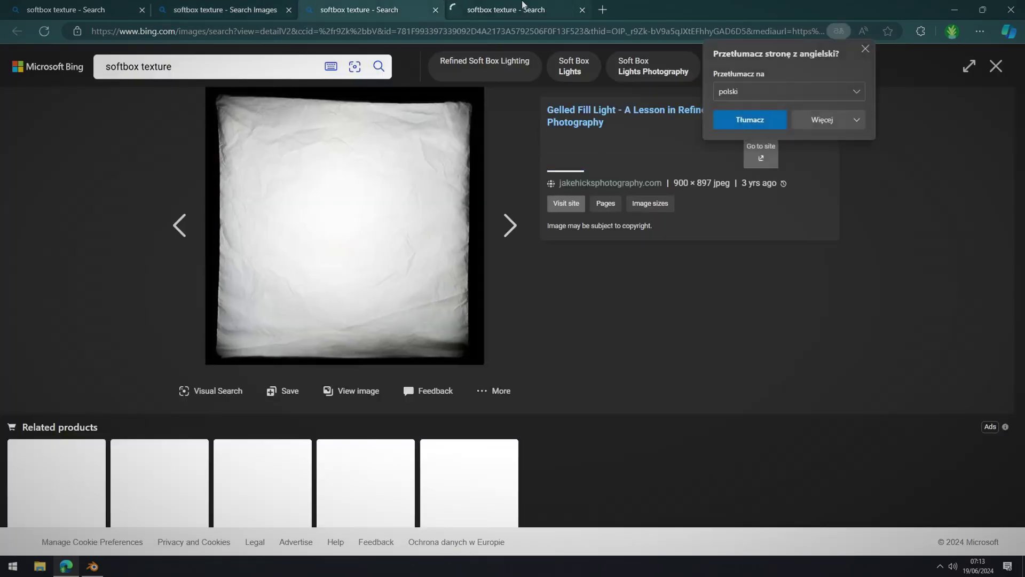
left_click(504, 5)
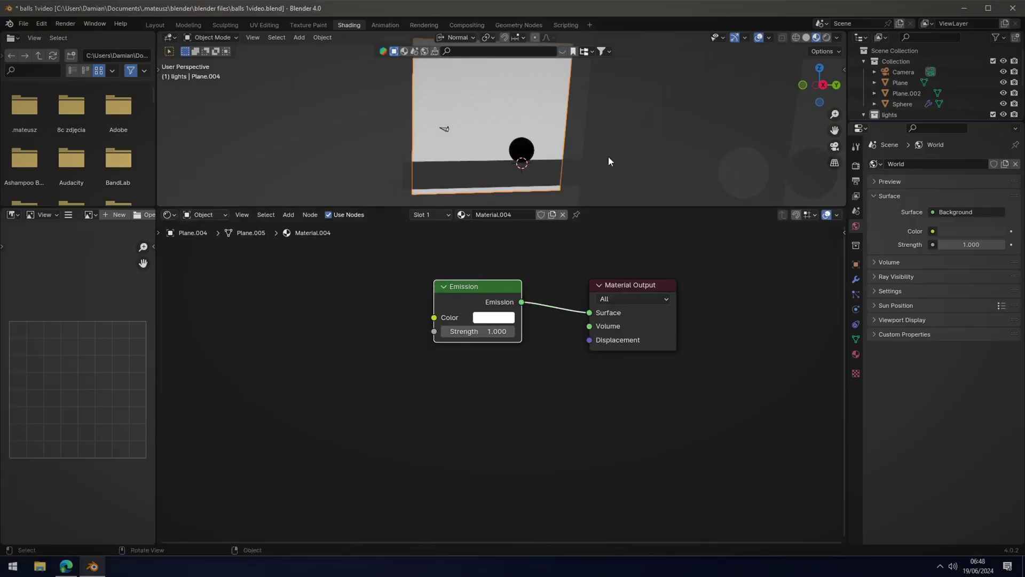
middle_click_drag(608, 156, 638, 166)
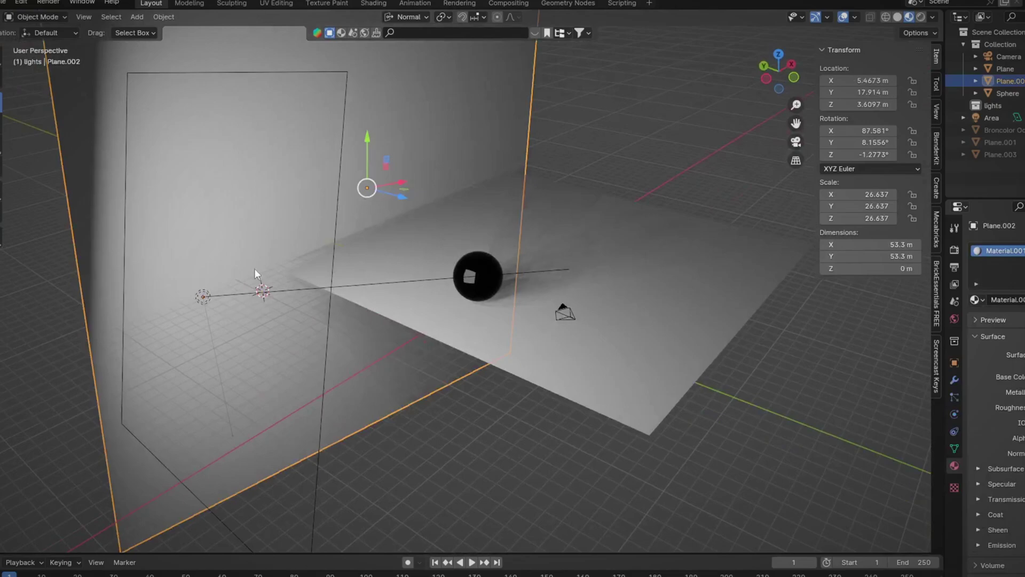
left_click(260, 295)
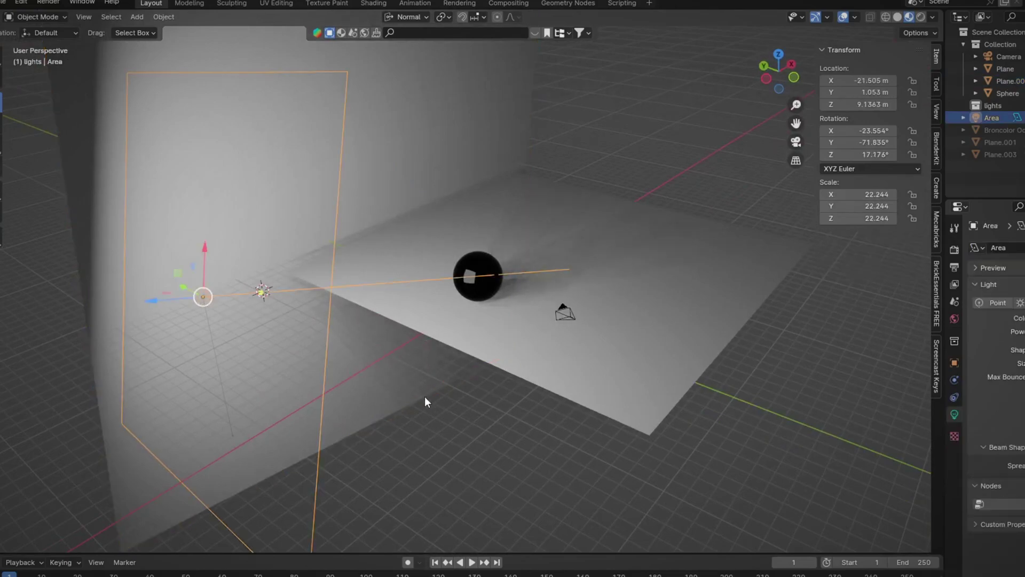
- Begin scaling the Area light from 22.244 toward roughly twice its size
key("s")
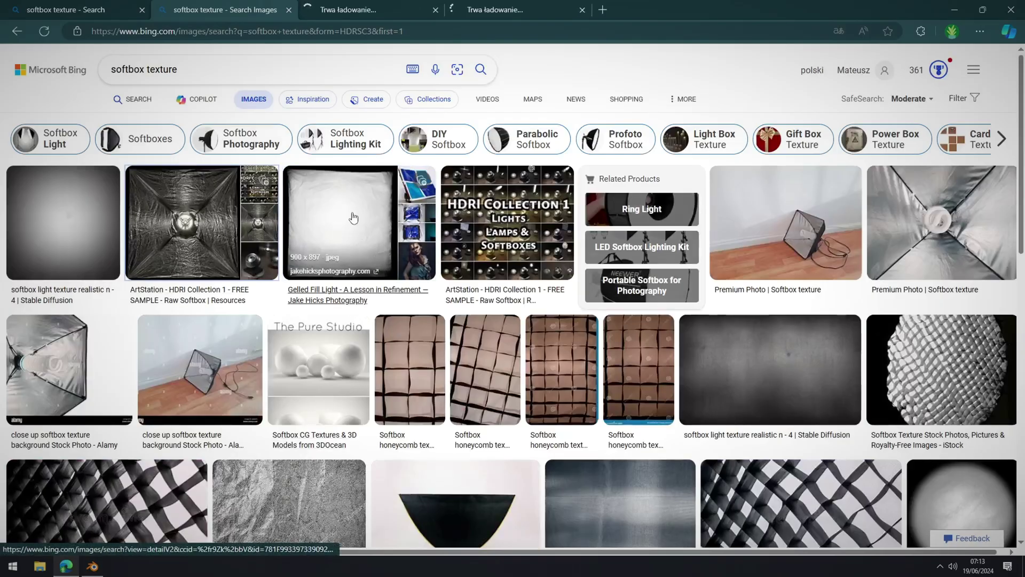
- View the Gelled Fill Light image, then scale the umbrella light uniformly by 2.055
left_click(368, 10)
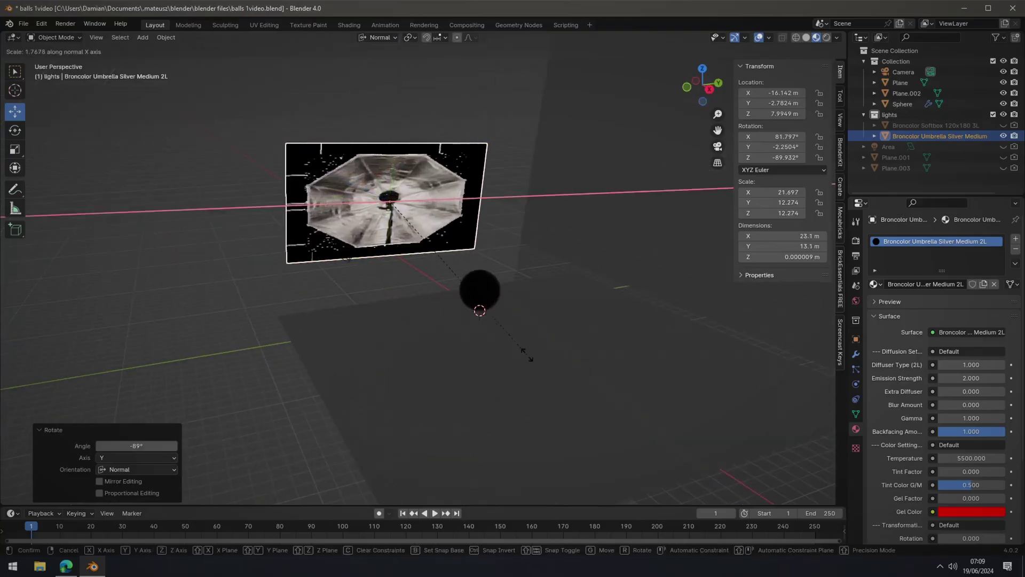
key("Escape")
key("s")
left_click(523, 374)
key("s")
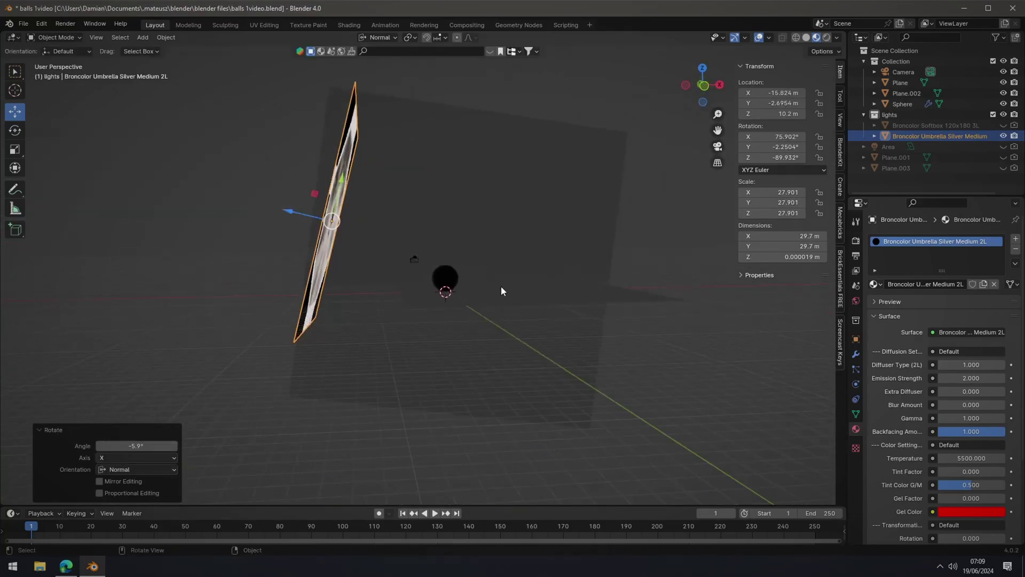
- Switch to rendered preview and place the Broncolor Softbox 120x180 3L near the sphere
middle_click_drag(498, 293, 430, 310)
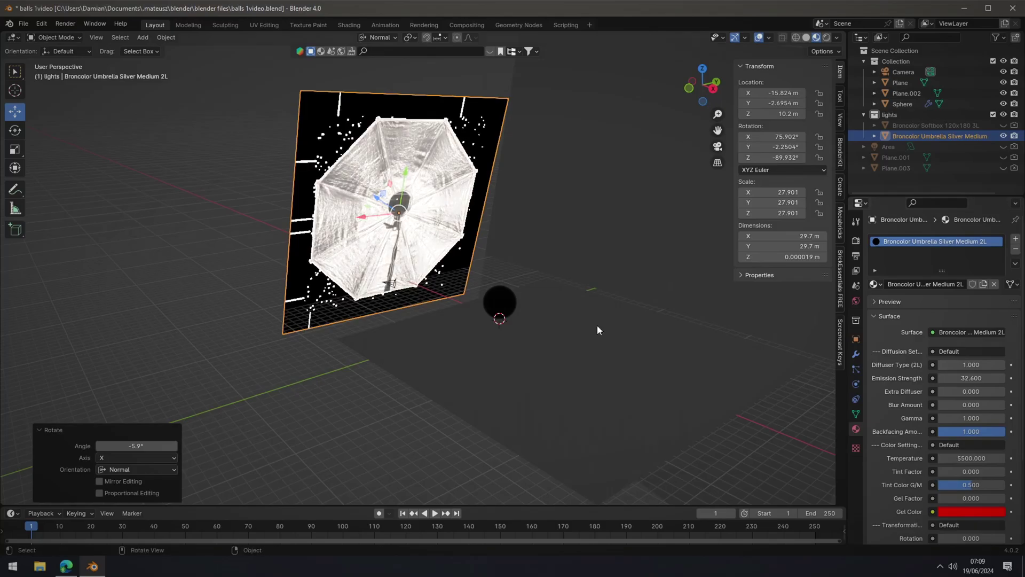
middle_click_drag(518, 322, 586, 311)
left_click(827, 38)
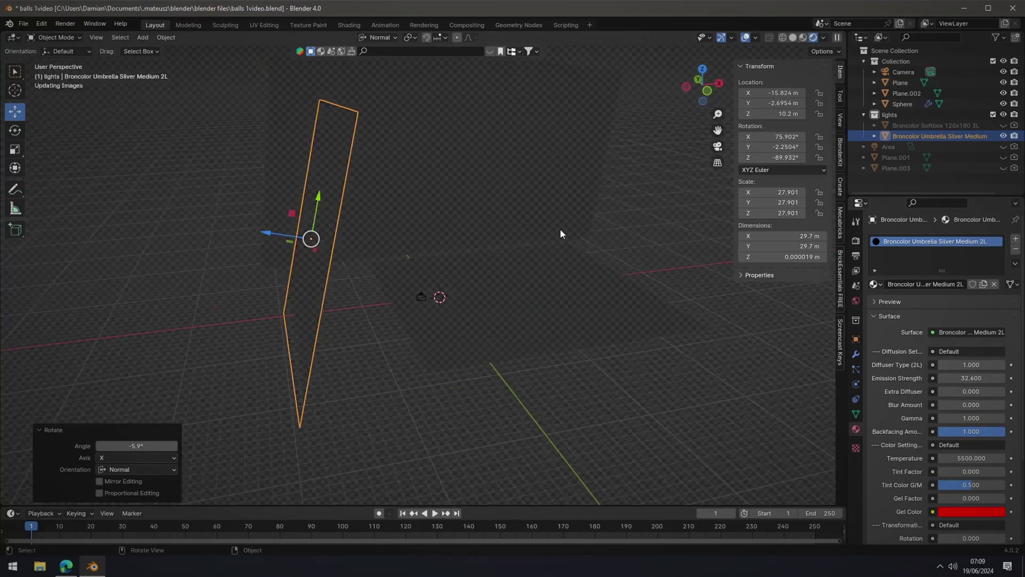
scroll(498, 326, "up", 8)
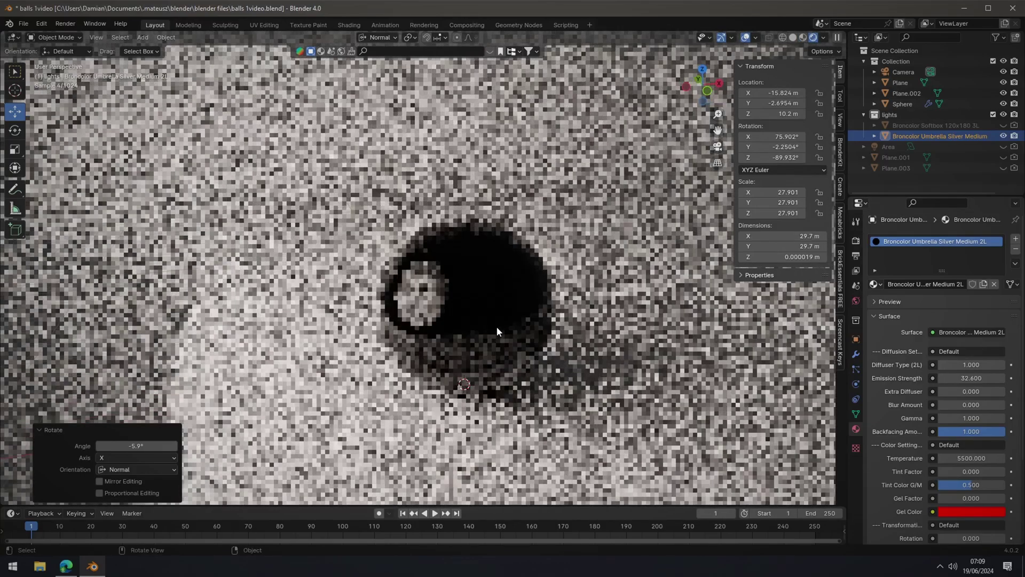
scroll(494, 329, "up", 1)
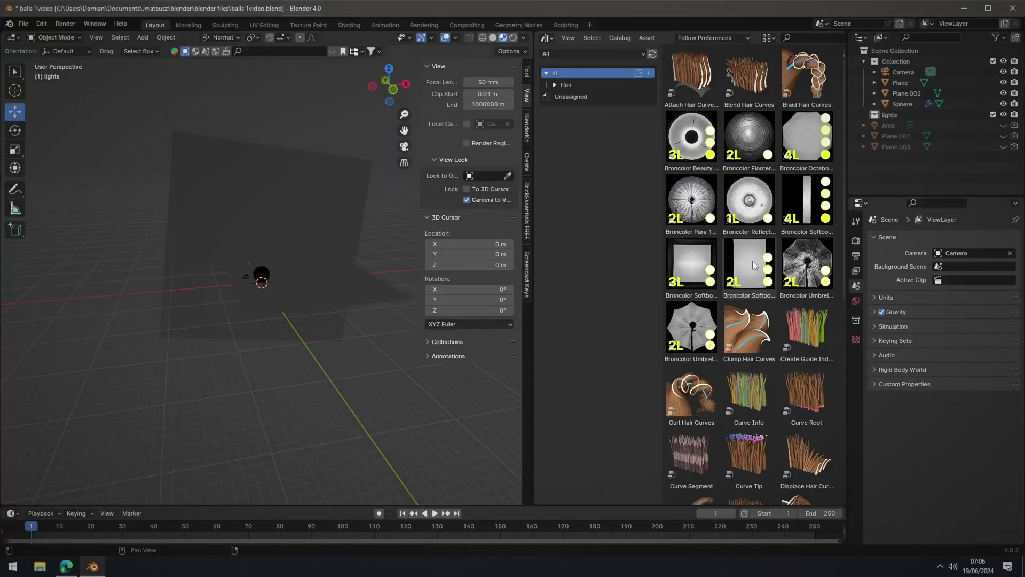
left_click_drag(754, 264, 490, 363)
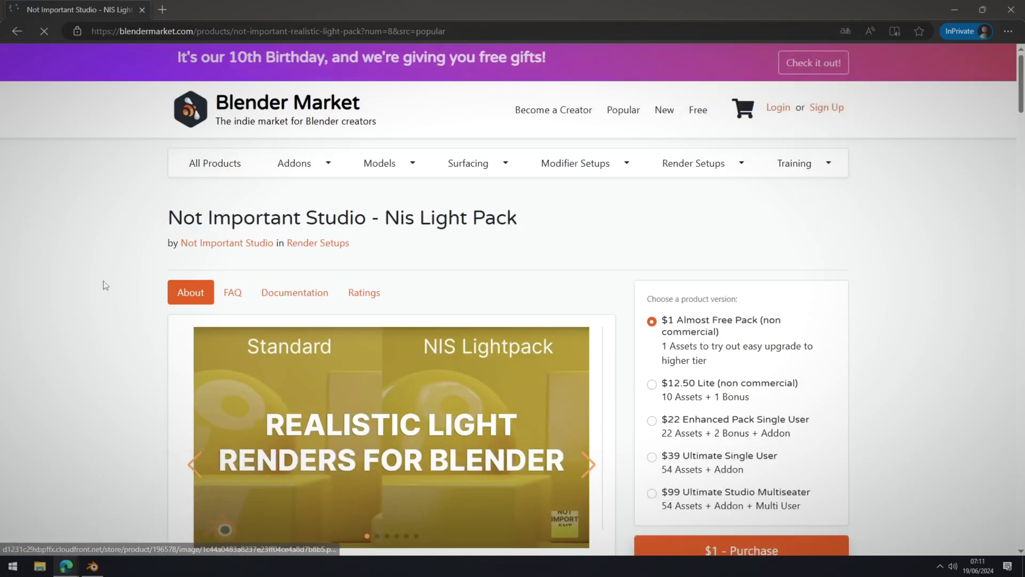
scroll(108, 269, "down", 4)
scroll(107, 269, "up", 1)
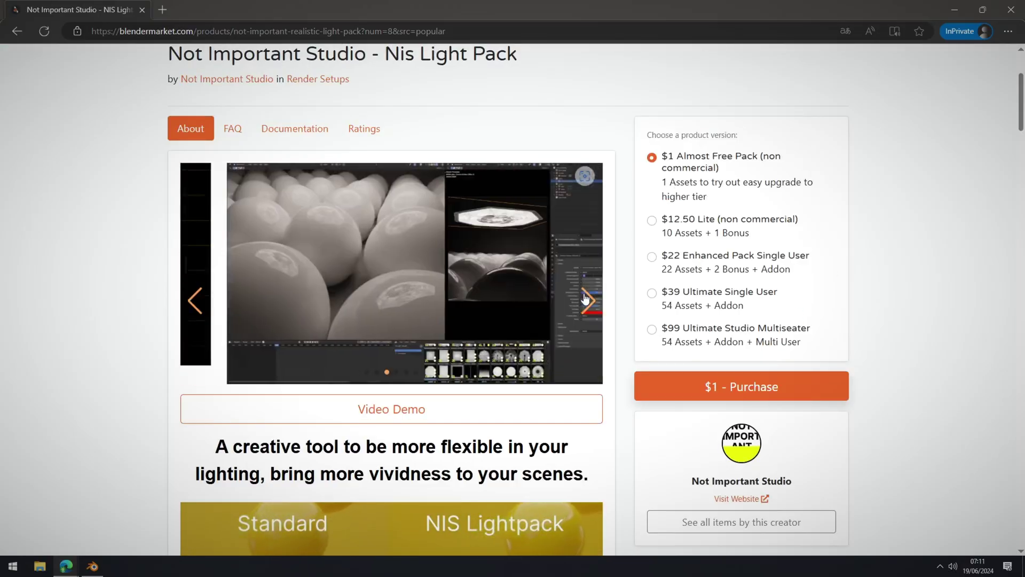
left_click(586, 299)
left_click(586, 299)
scroll(424, 393, "down", 5)
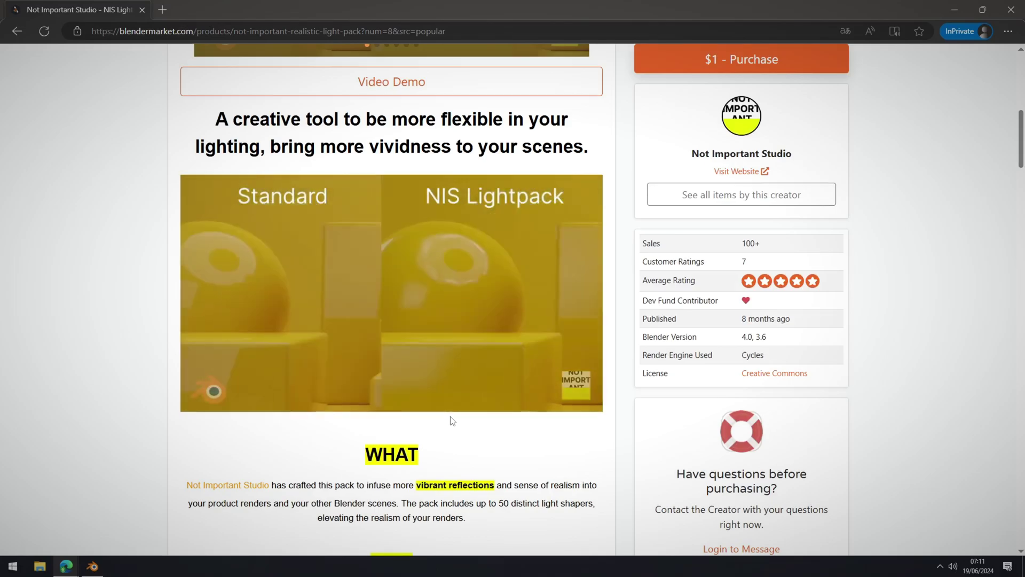
scroll(451, 420, "down", 8)
scroll(451, 414, "down", 3)
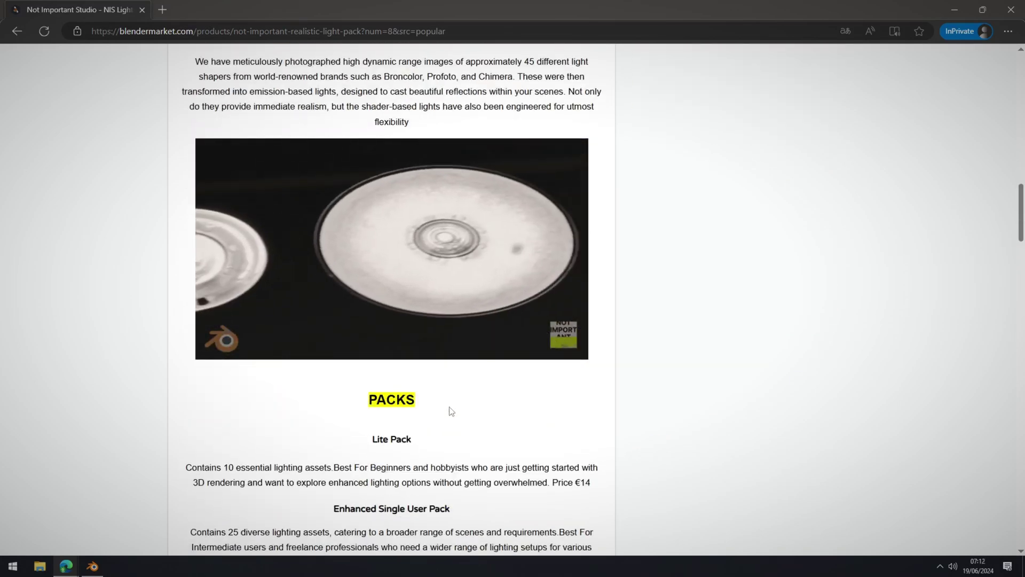
scroll(451, 411, "down", 15)
scroll(433, 251, "down", 15)
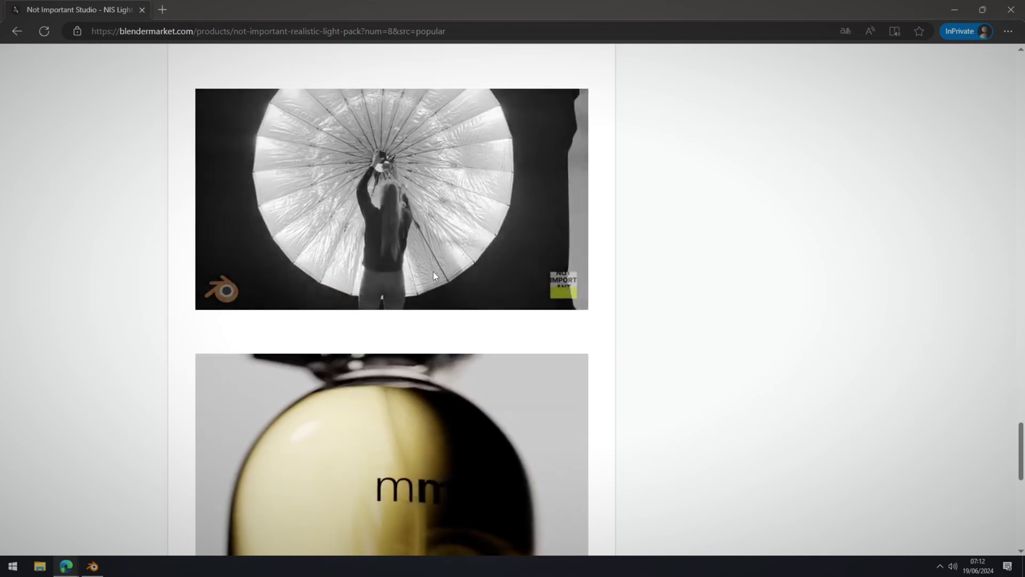
scroll(433, 275, "down", 5)
key("Home")
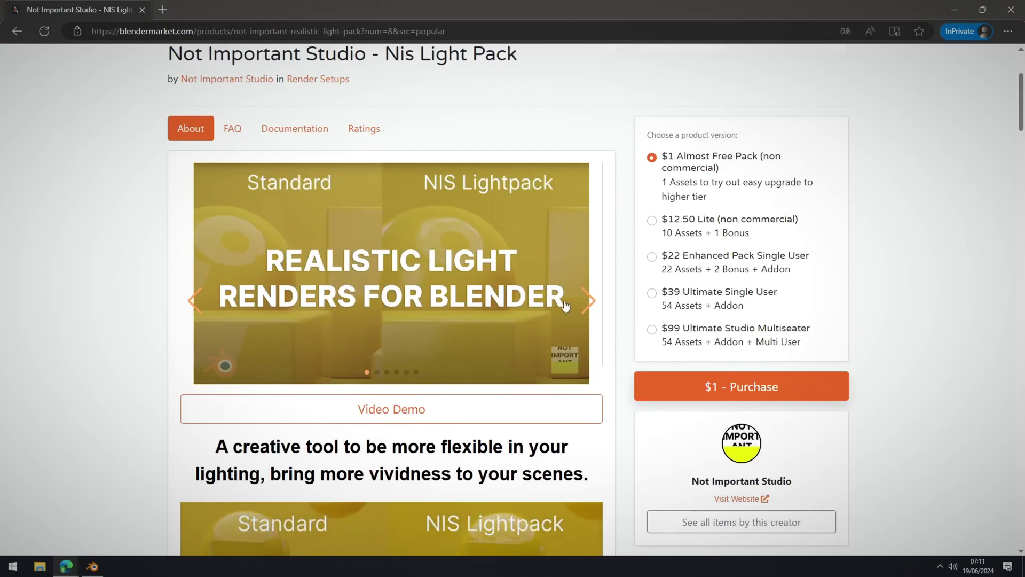
- Advance through the next two product preview images
left_click(586, 300)
left_click(587, 300)
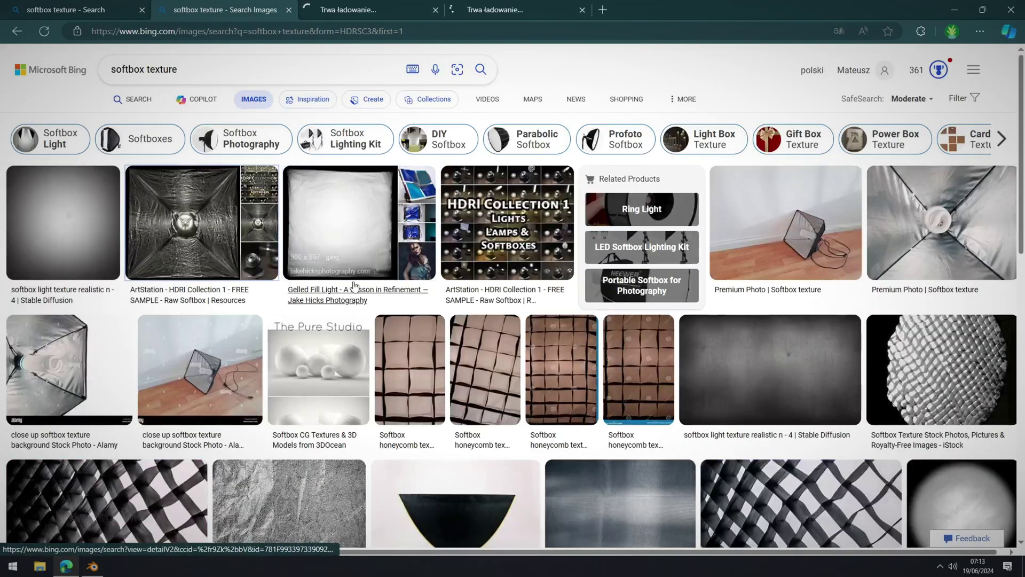
left_click(389, 6)
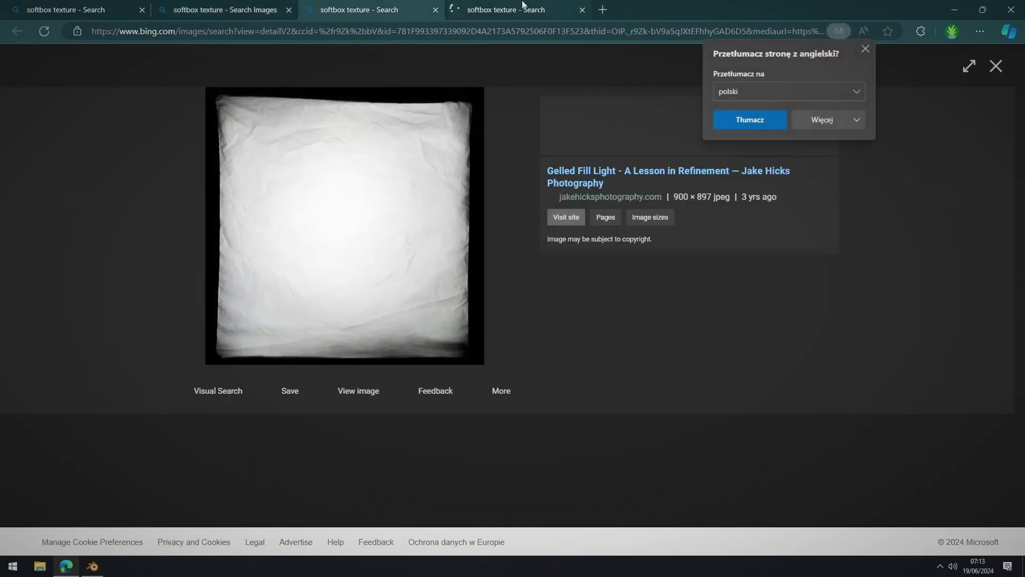
left_click(505, 6)
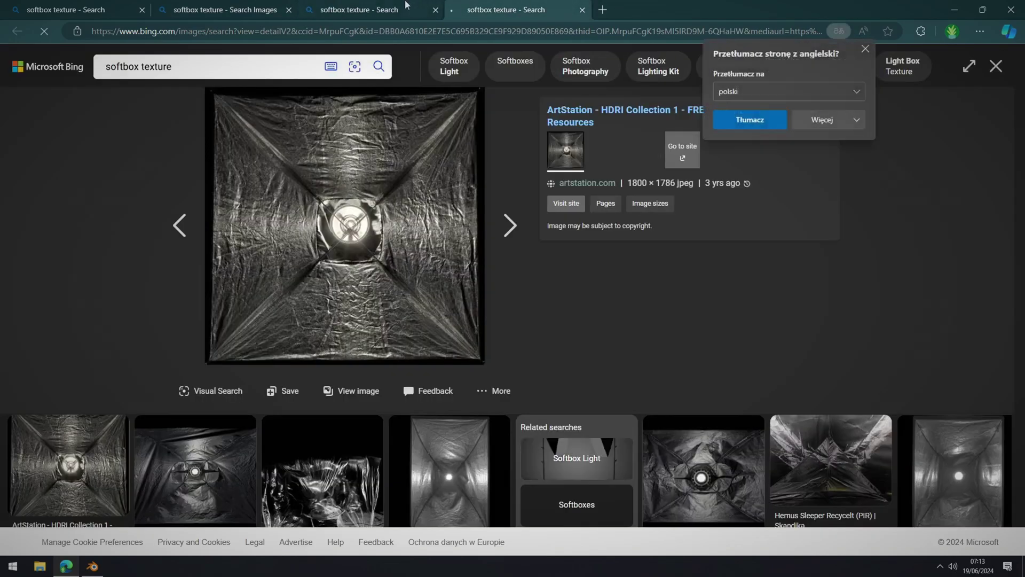
scroll(418, 271, "down", 15)
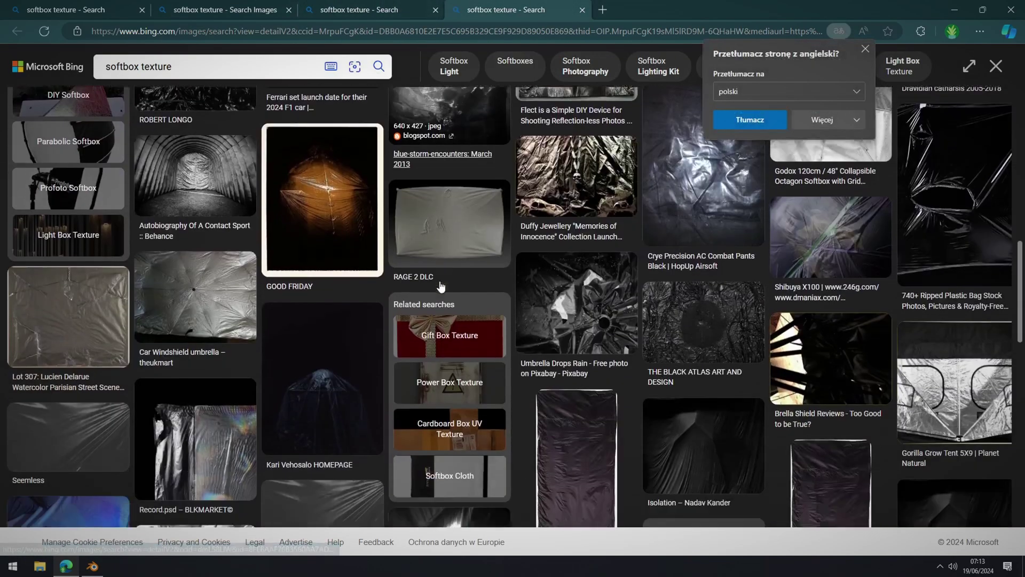
scroll(432, 256, "up", 15)
key("ctrl+shift+Tab")
scroll(430, 278, "down", 10)
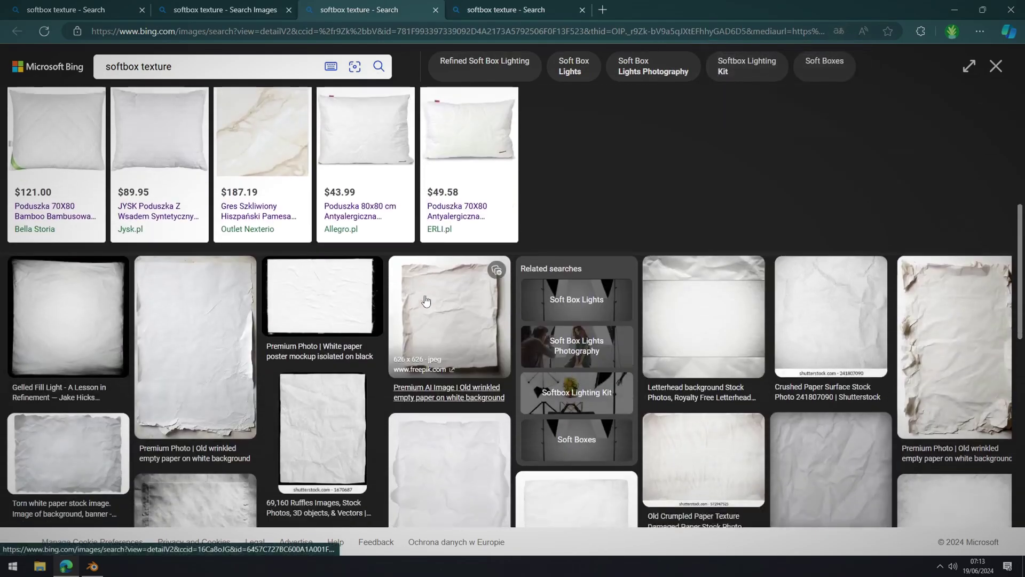
key("ctrl+shift+Tab")
scroll(391, 334, "down", 7)
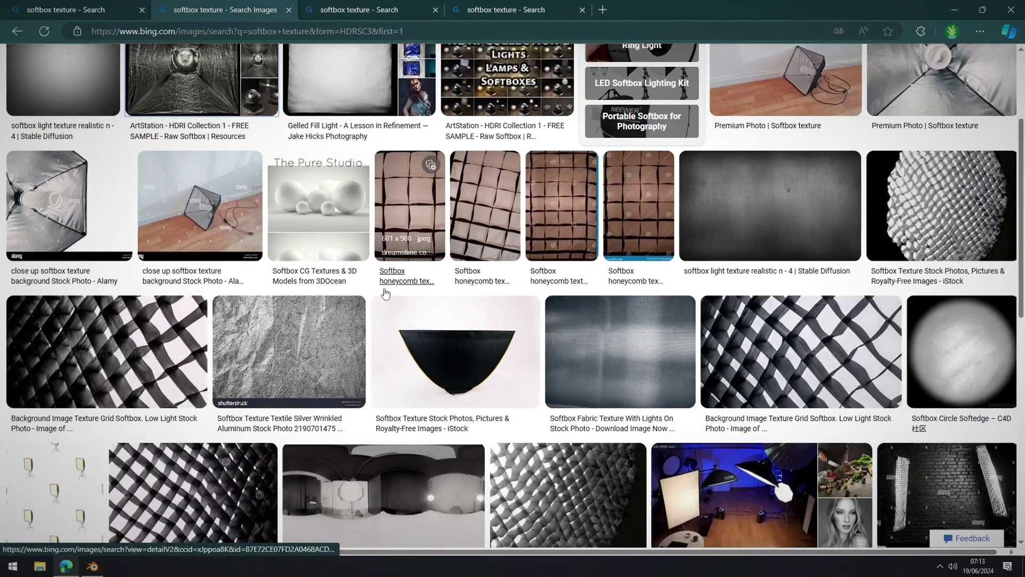
scroll(390, 334, "down", 12)
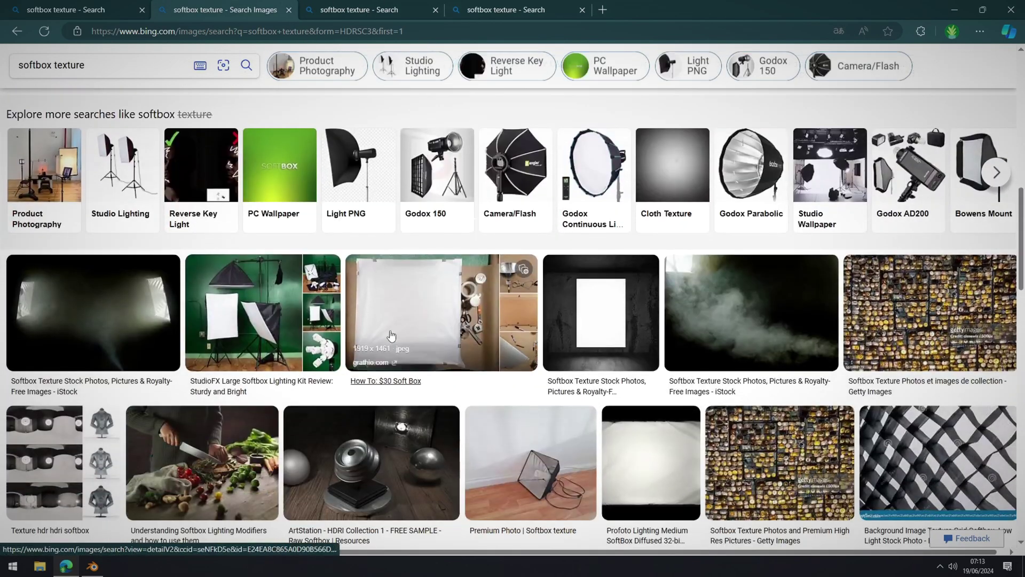
scroll(391, 335, "down", 6)
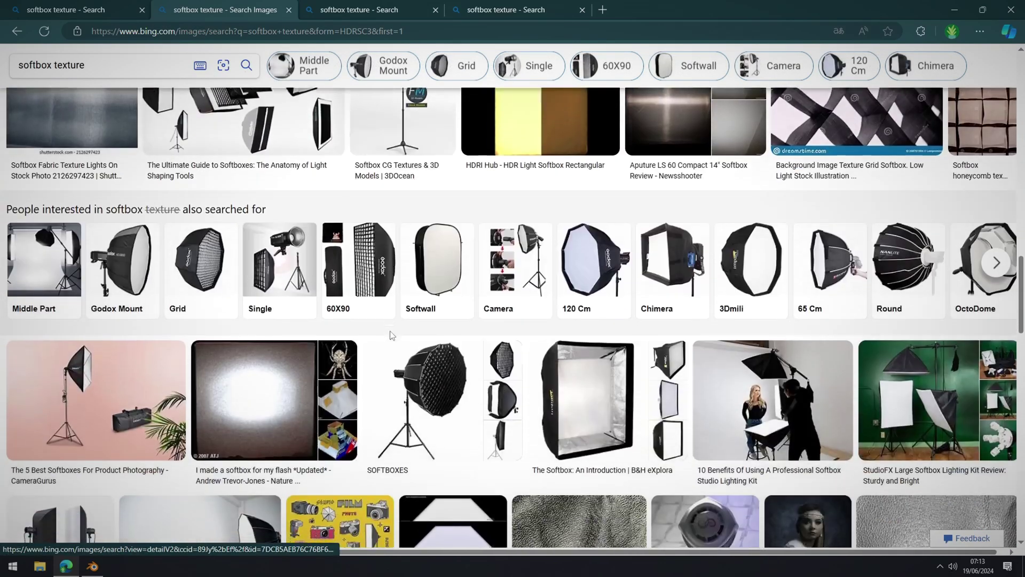
scroll(307, 331, "up", 6)
left_click(75, 281)
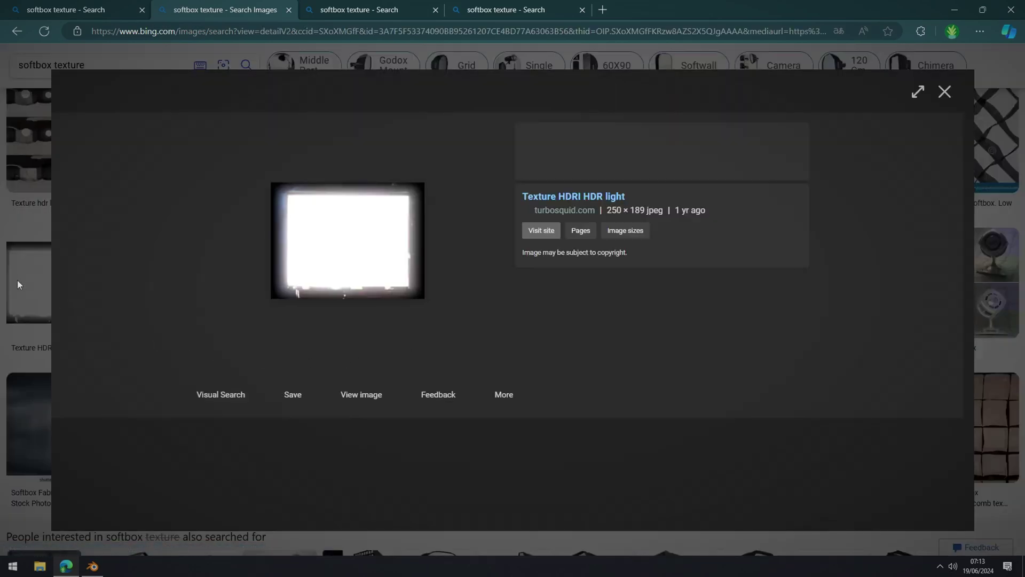
key("Escape")
scroll(395, 380, "down", 8)
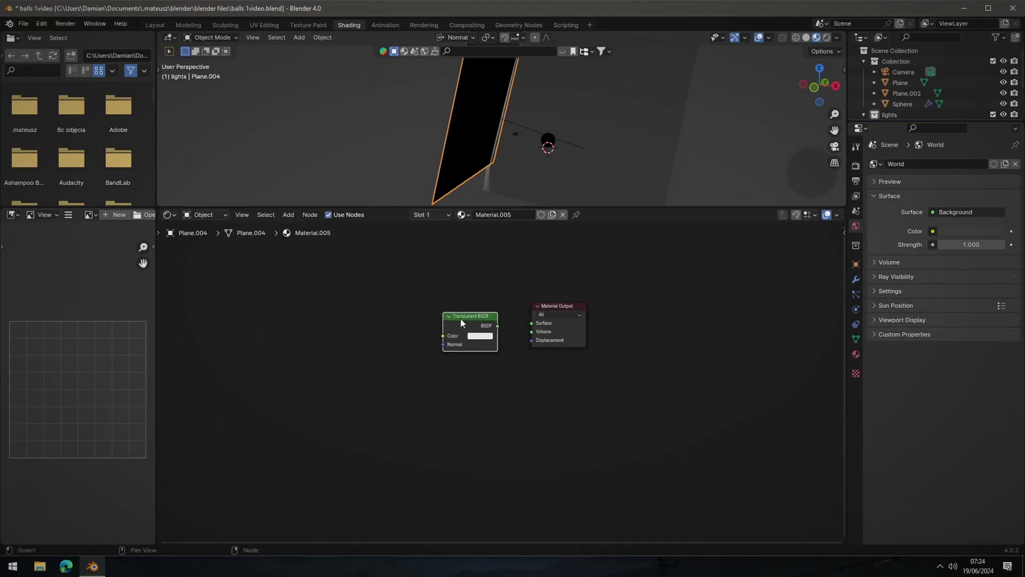
- Return to the Layout workspace and view the scene through the camera
left_click(154, 25)
left_click(717, 146)
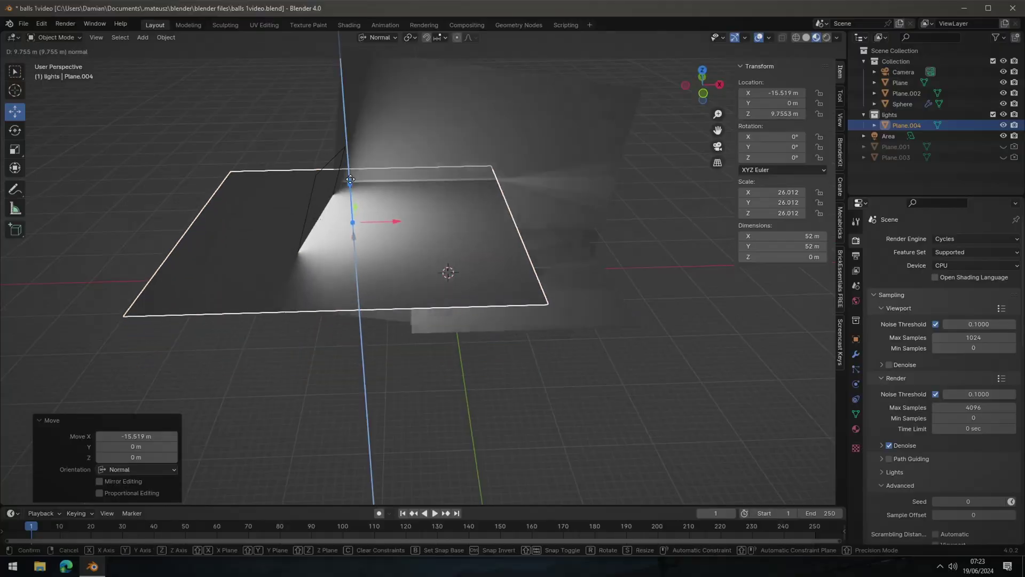
- Rotate the diffuser plane 103.77° on Y and move it along its normal
left_click(350, 179)
middle_click_drag(350, 179, 373, 214)
key("r")
key("y")
left_click(374, 235)
key("g")
key("z")
key("z")
left_click(372, 246)
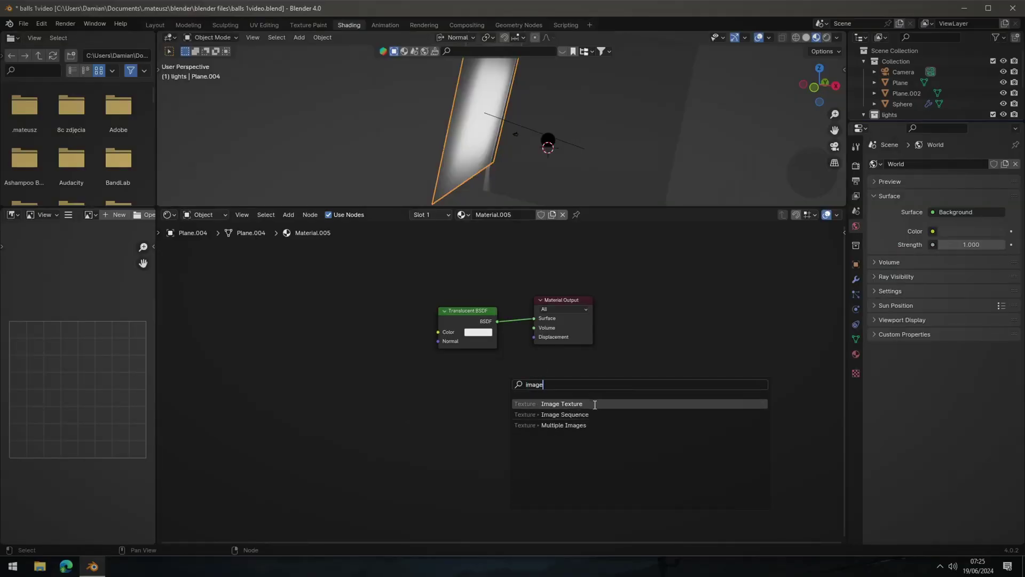
- Load squere gradinet.psd into the image texture feeding the translucent colour
left_click(355, 338)
left_click(287, 210)
double_click(425, 212)
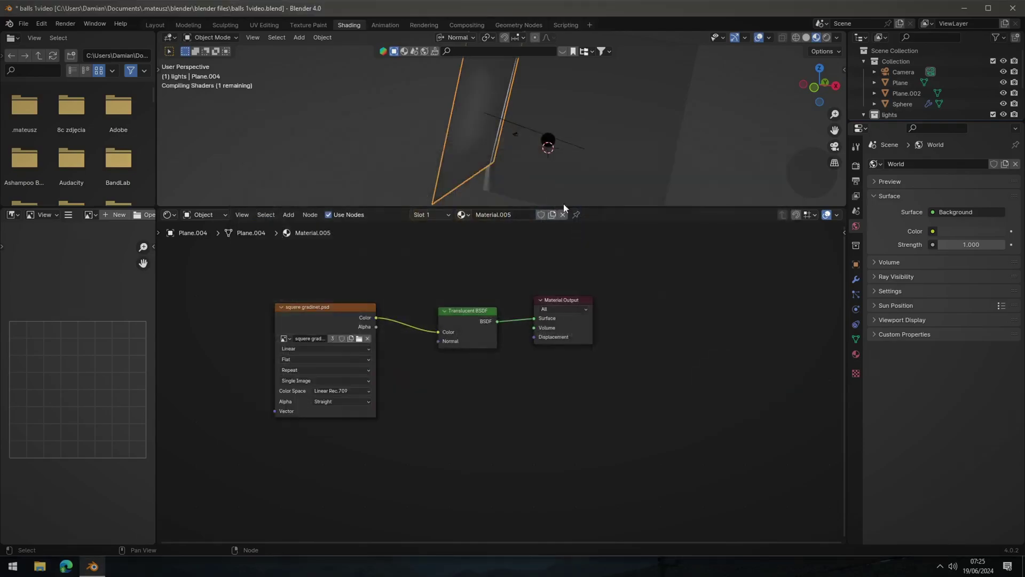